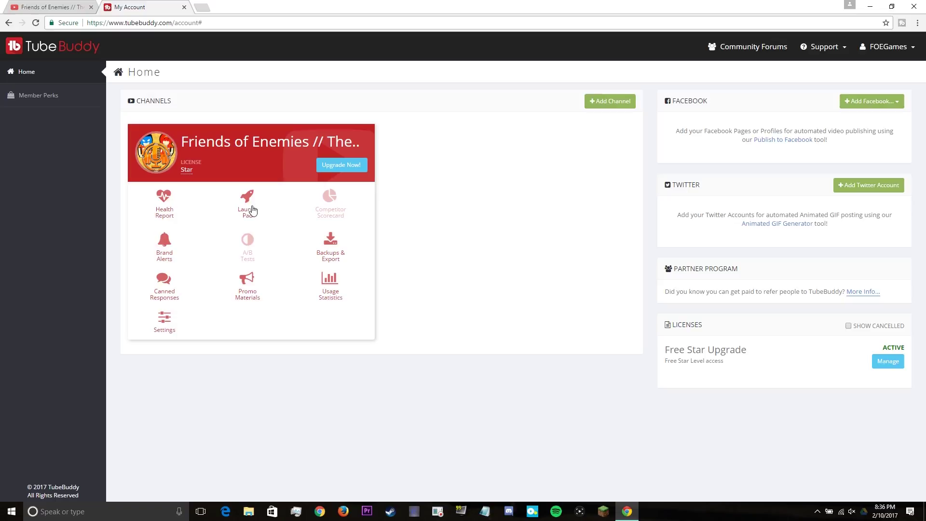
Open the channel's Health Report from the My Account channel card.
click(234, 244)
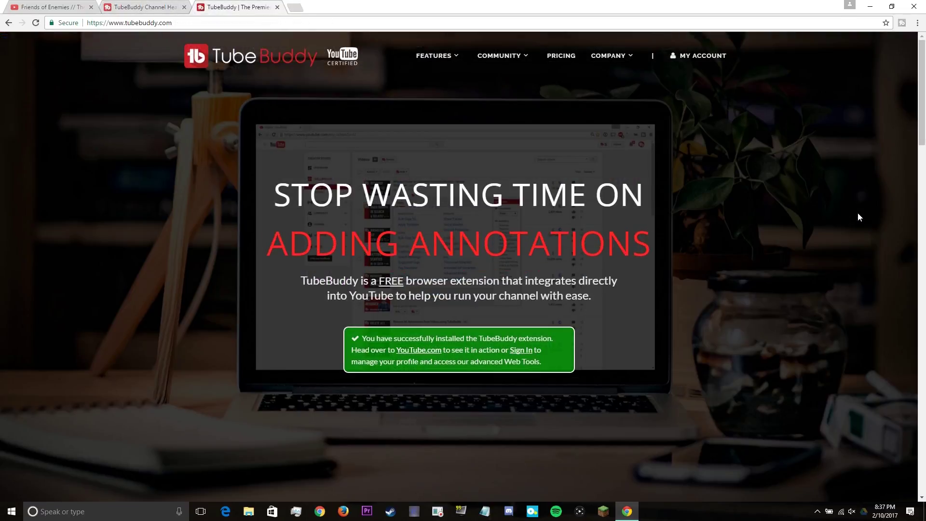
scroll(857, 212, down, 7)
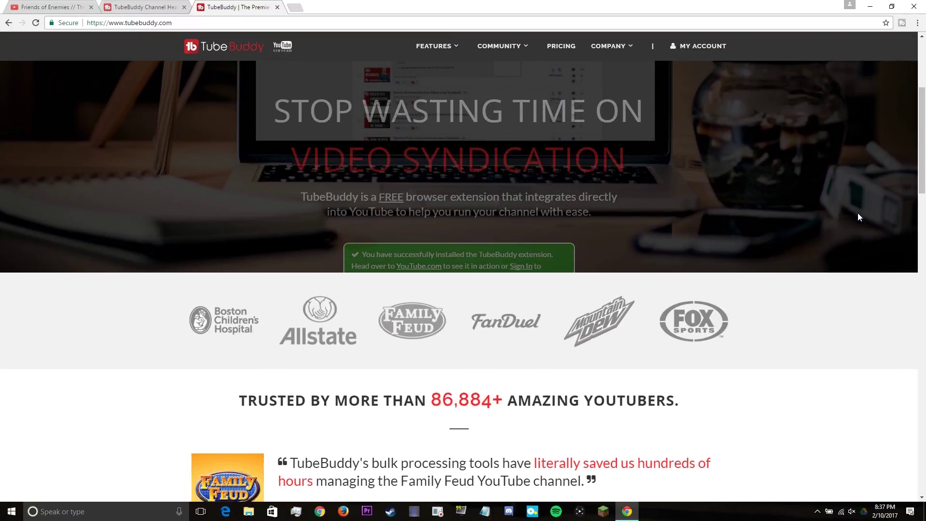
scroll(858, 213, down, 8)
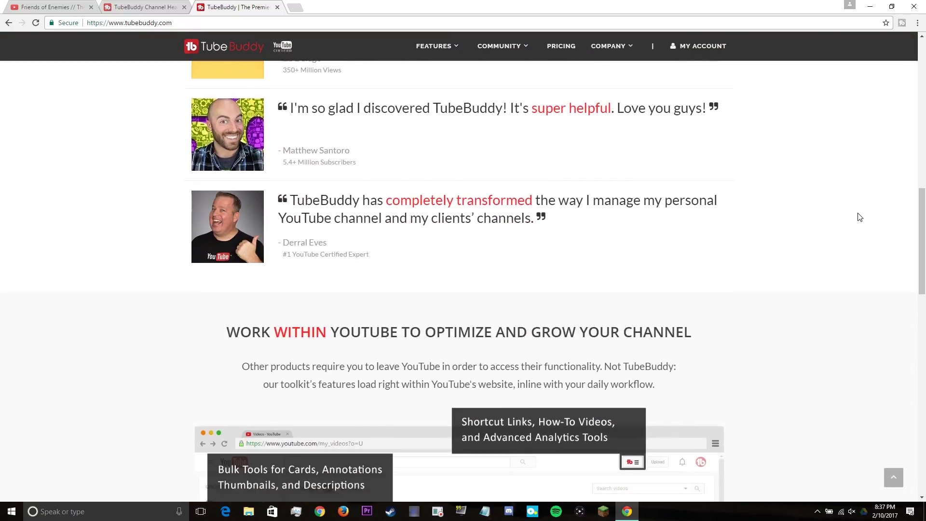
scroll(859, 216, down, 9)
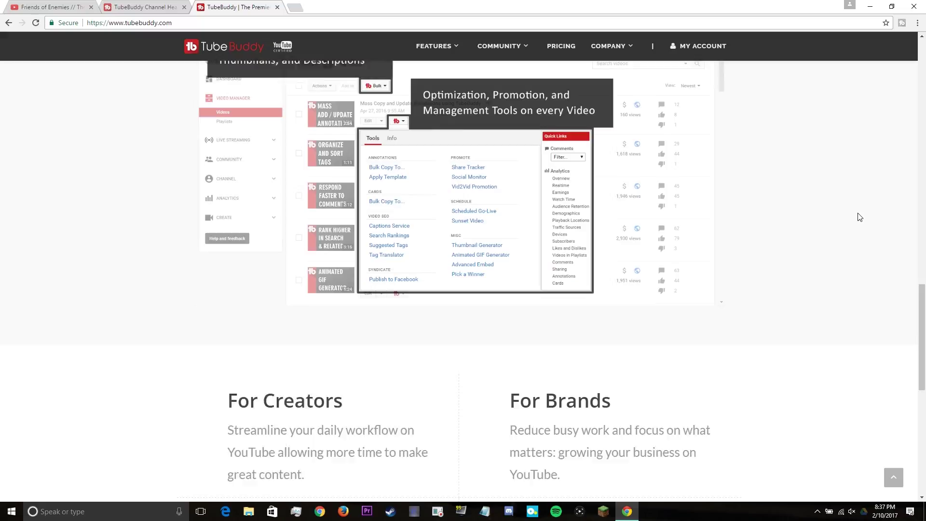
scroll(859, 217, down, 3)
scroll(860, 217, up, 12)
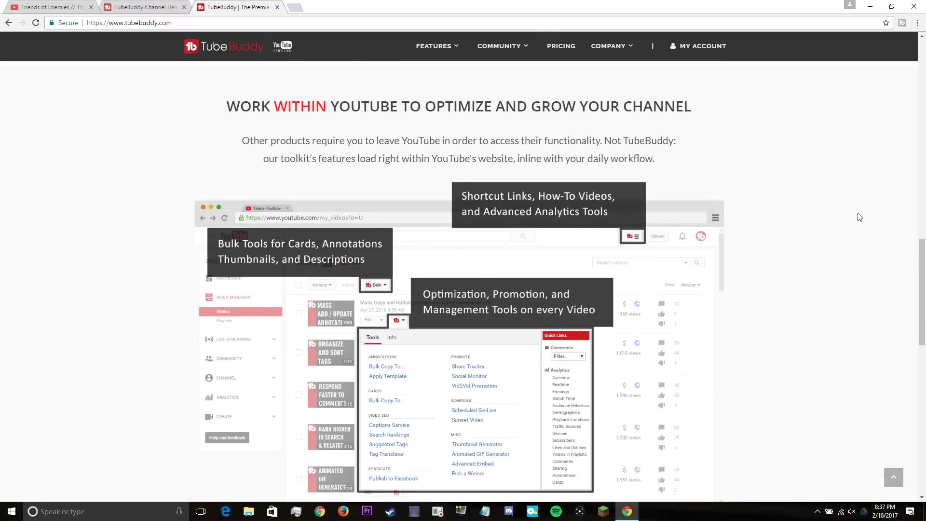
scroll(859, 216, up, 10)
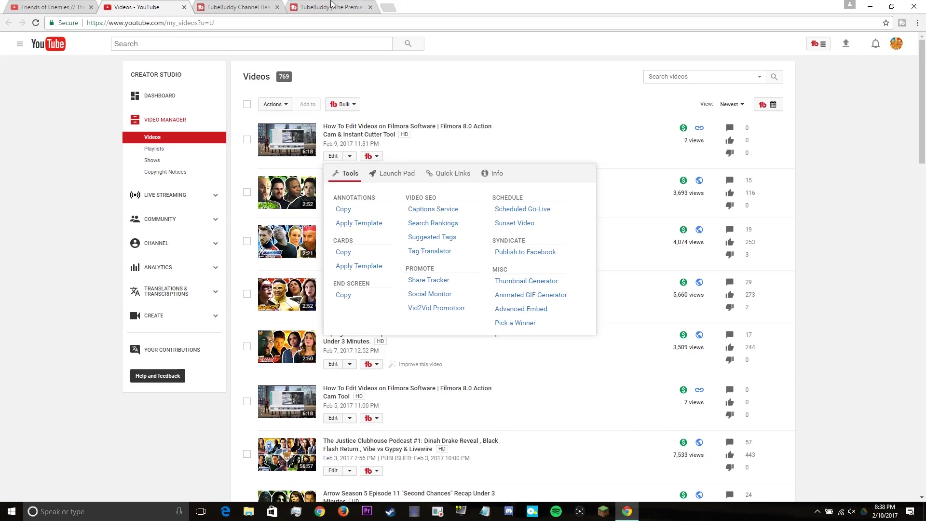
click(237, 7)
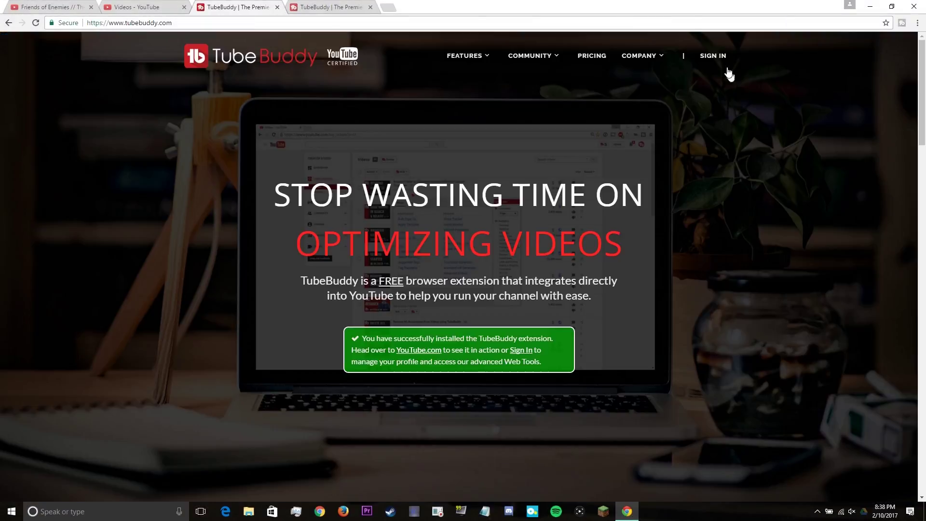
Sign back in to TubeBuddy with the Google account.
click(713, 56)
click(458, 295)
click(479, 135)
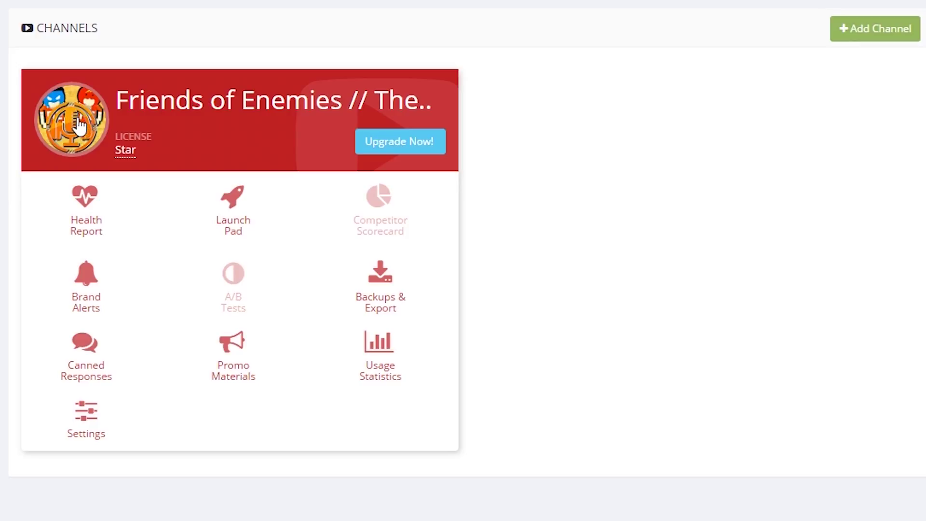
Open the channel's Health Report and highlight the 1.99M total views and subscriber figures.
click(164, 153)
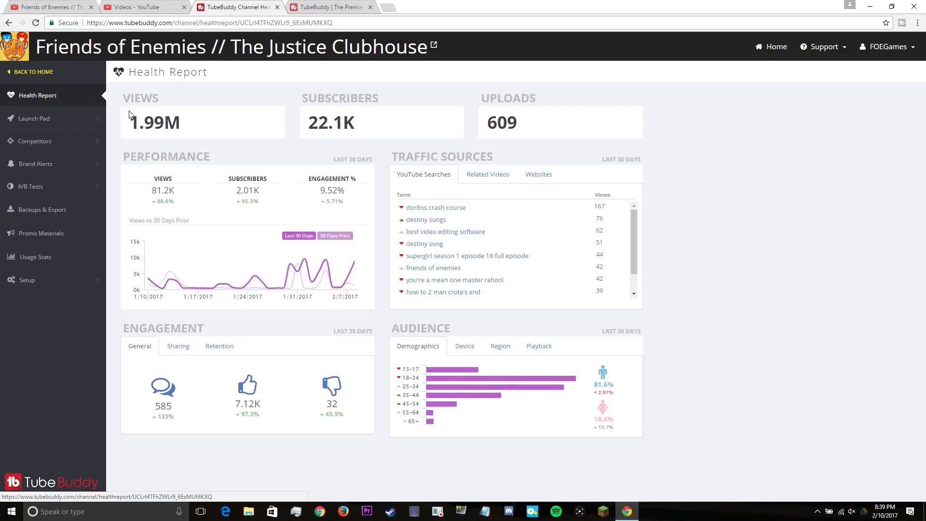
drag(129, 124, 530, 128)
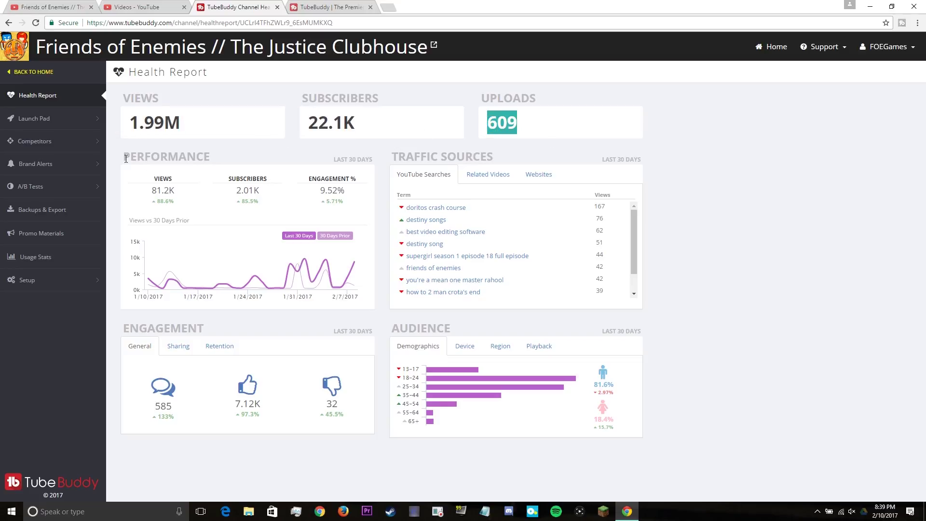
drag(124, 156, 210, 157)
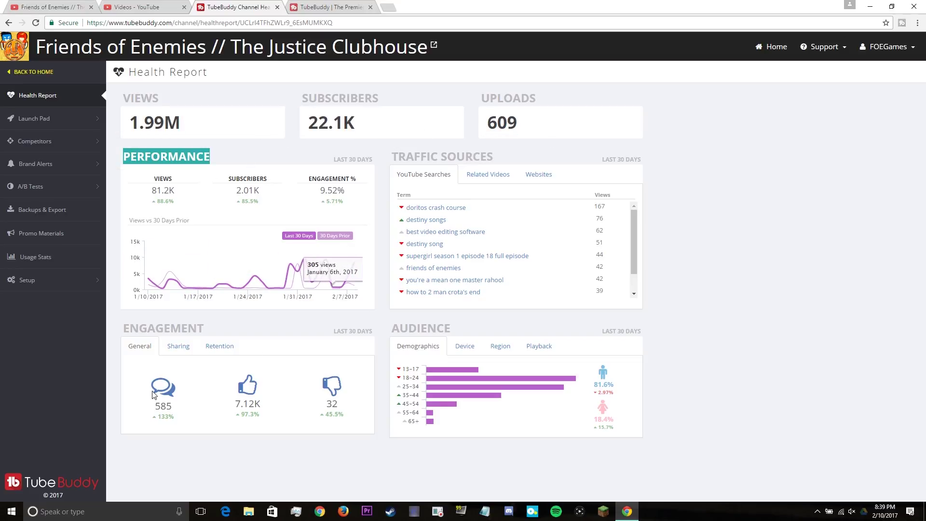
Browse the Launch Pad dashboard, upload checklist template and Best Practices Setup pages.
click(81, 119)
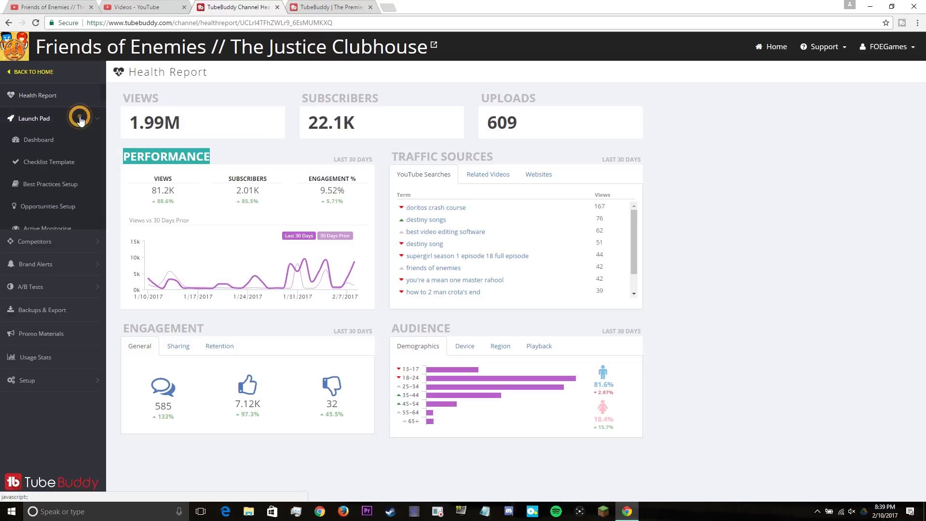
click(77, 141)
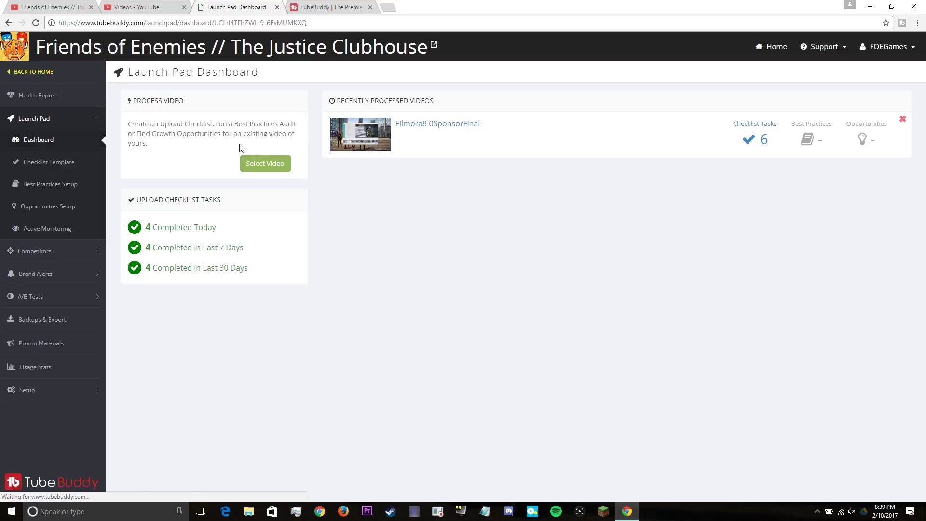
click(48, 170)
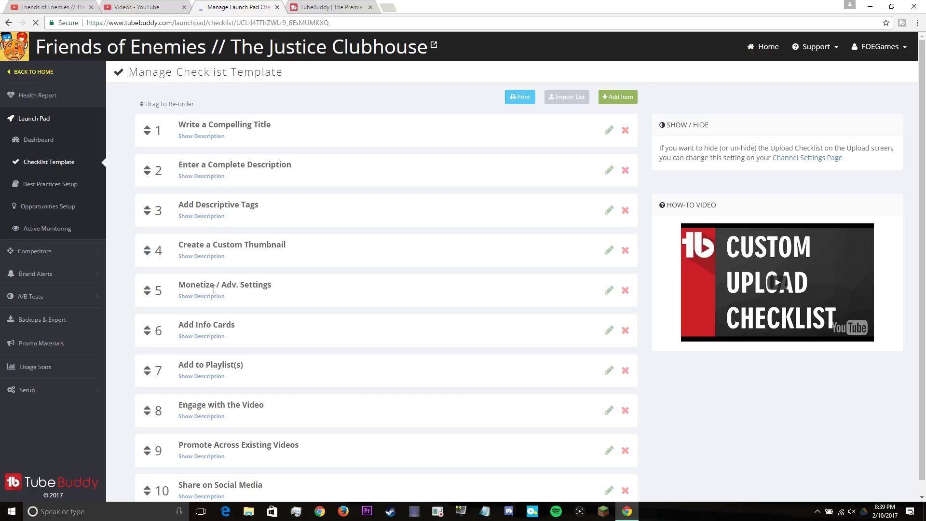
scroll(230, 401, down, 1)
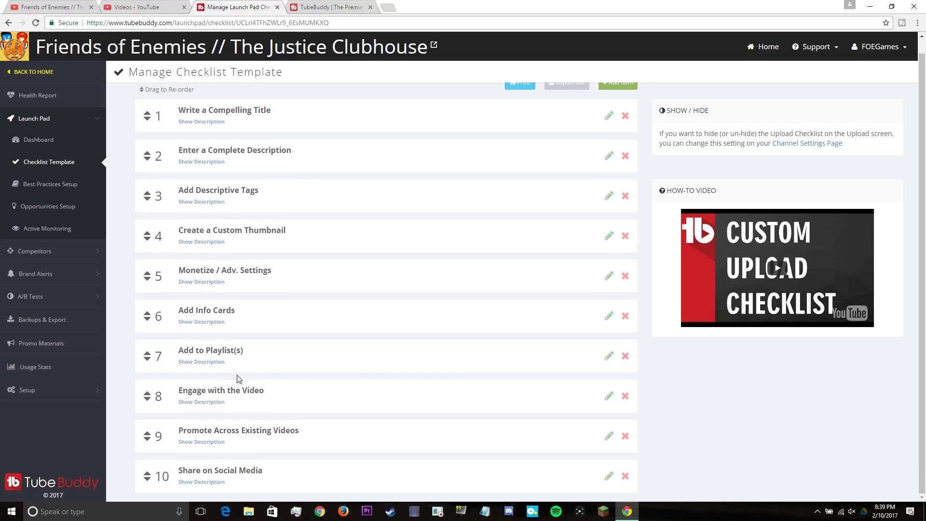
scroll(229, 365, up, 1)
click(62, 184)
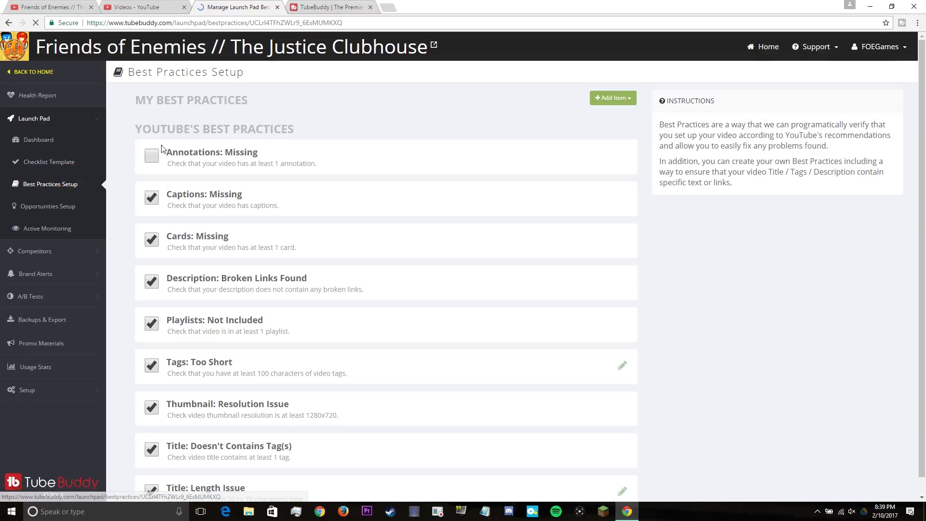
scroll(182, 134, down, 1)
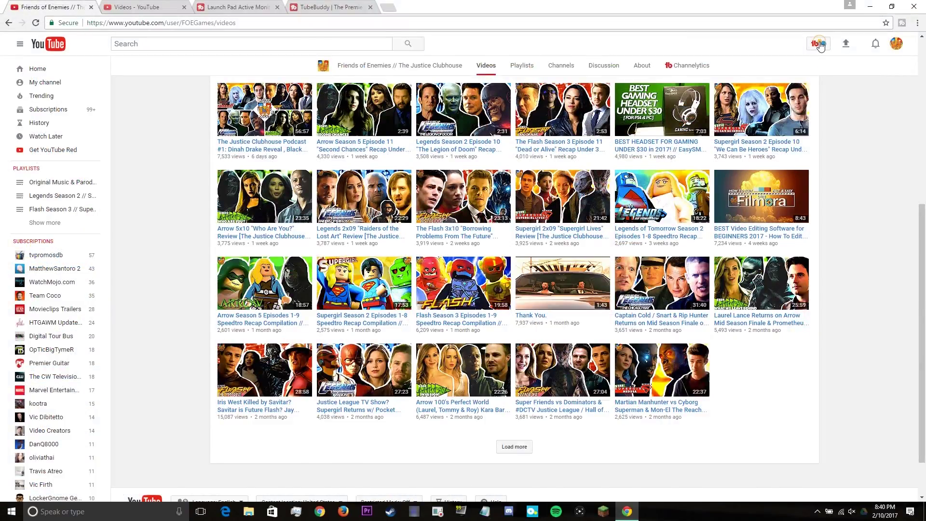
Go to the channel's uploaded videos through the TubeBuddy My Videos quick link.
click(820, 44)
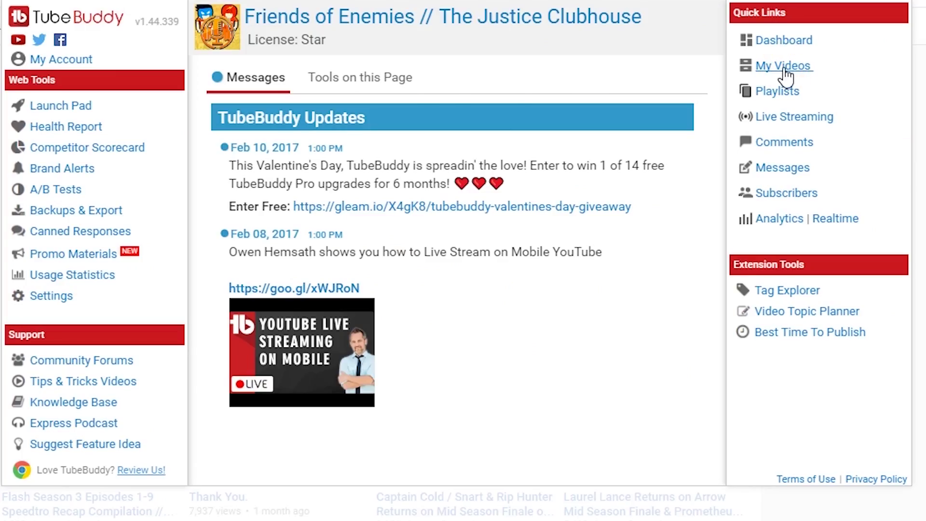
click(782, 66)
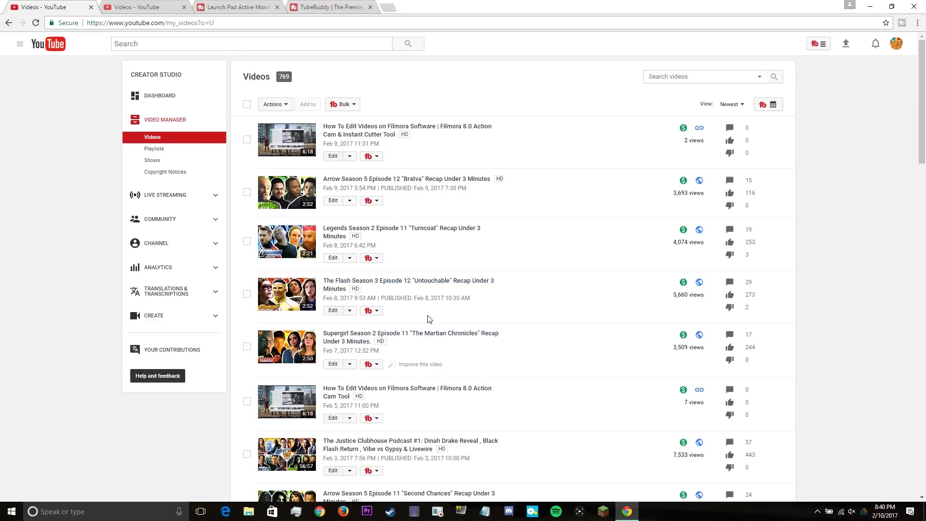
Open Search Rankings for the Arrow 5x12 Bratva recap from its TubeBuddy Video SEO tools.
click(372, 202)
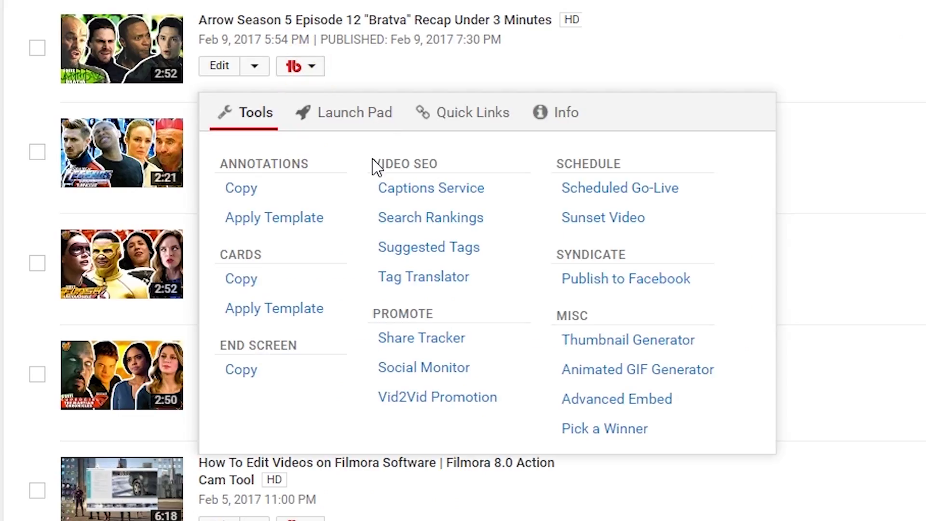
drag(372, 159, 459, 165)
drag(373, 313, 448, 314)
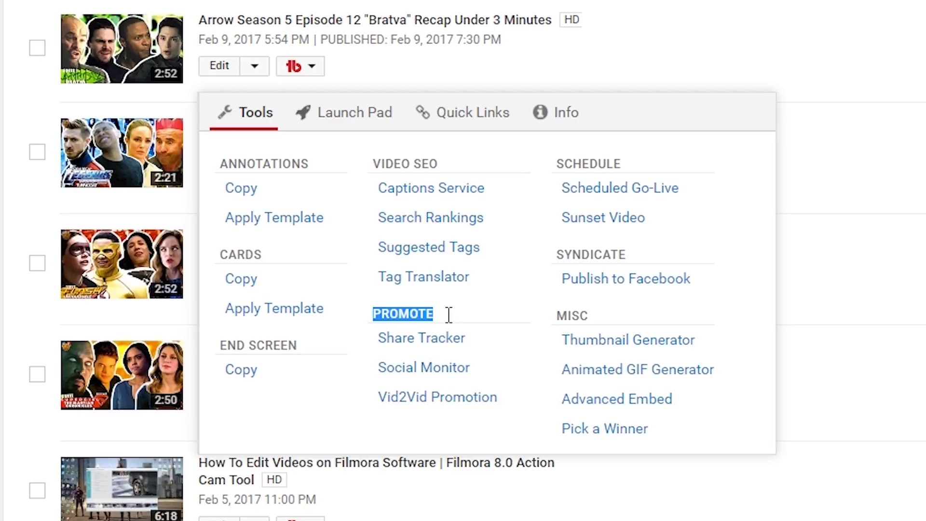
drag(376, 166, 457, 165)
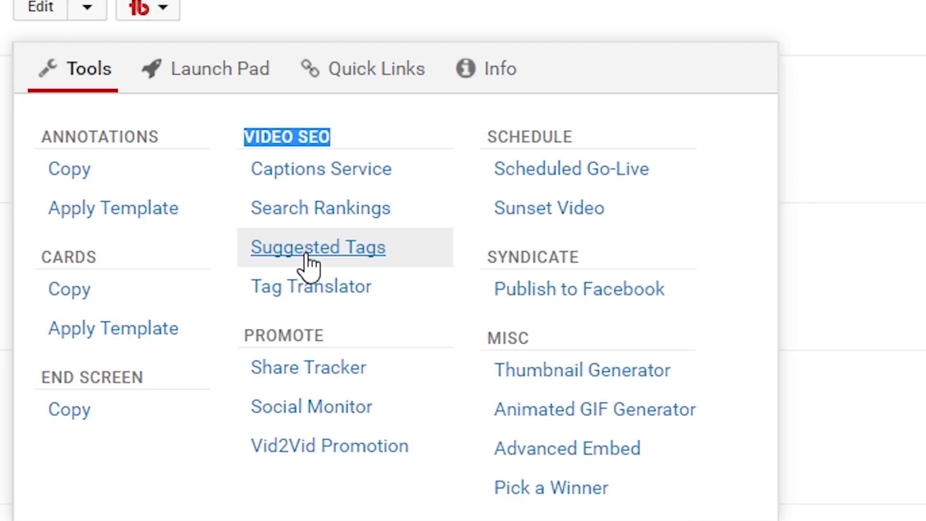
click(321, 208)
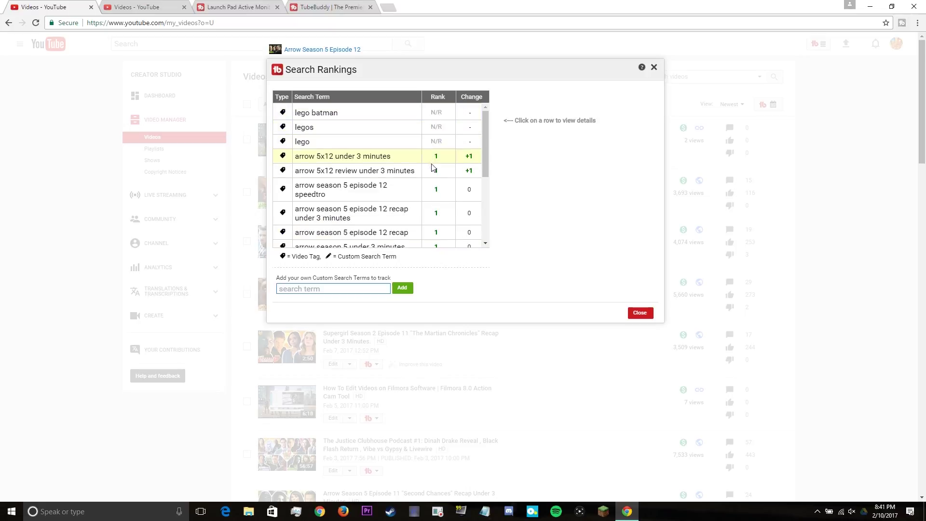
View rank history for 'arrow 5x12 recap', 'under 3 minutes' and 'speedtro' search terms.
scroll(437, 177, down, 1)
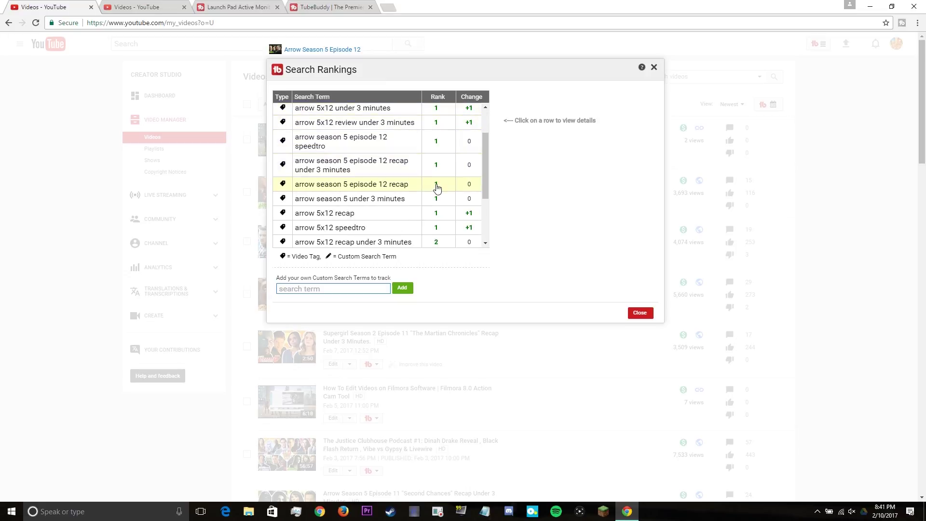
scroll(437, 197, down, 1)
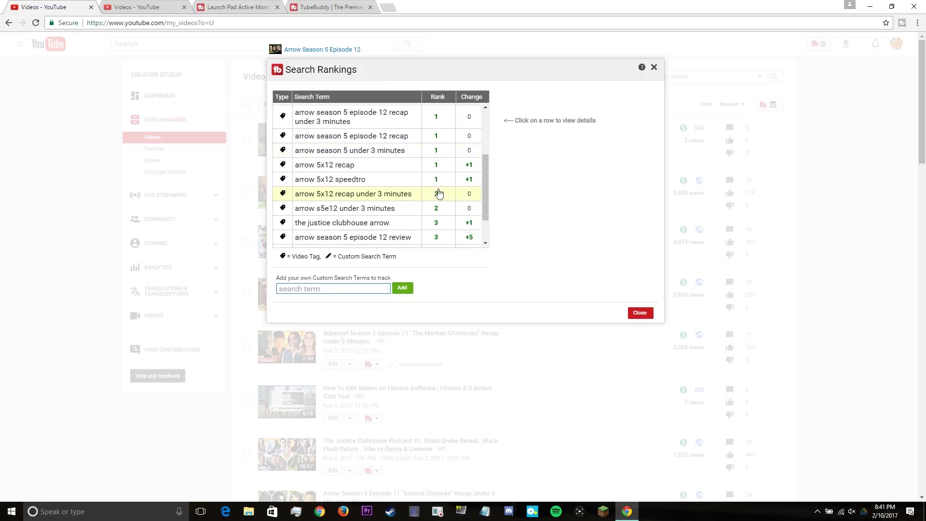
scroll(435, 217, down, 2)
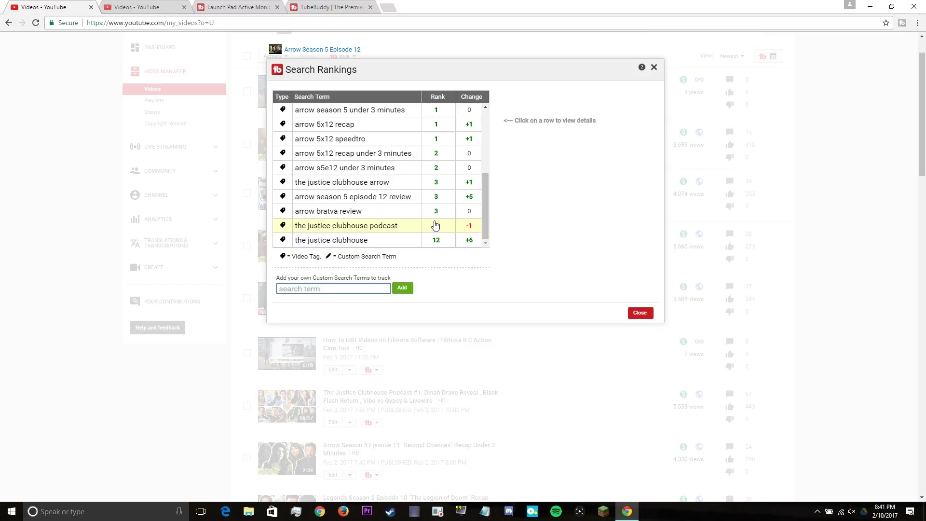
scroll(435, 225, up, 4)
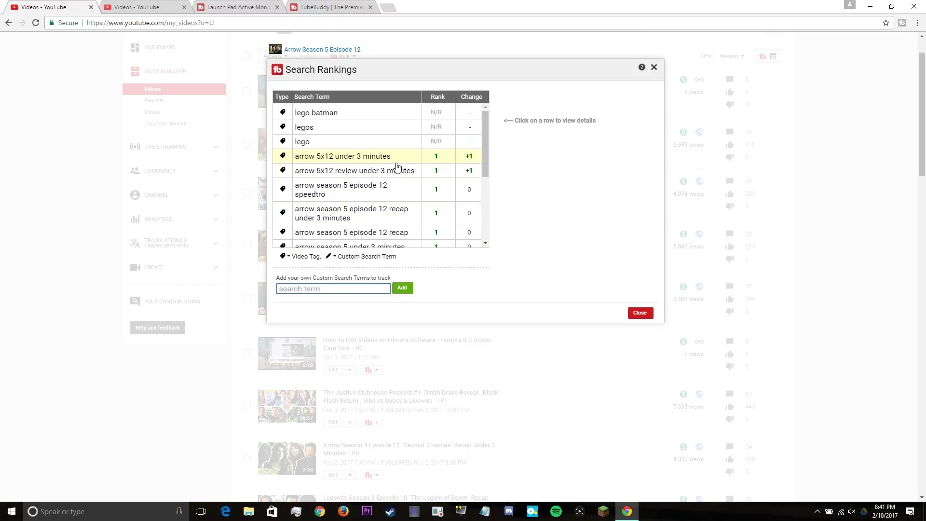
scroll(397, 166, down, 1)
click(412, 212)
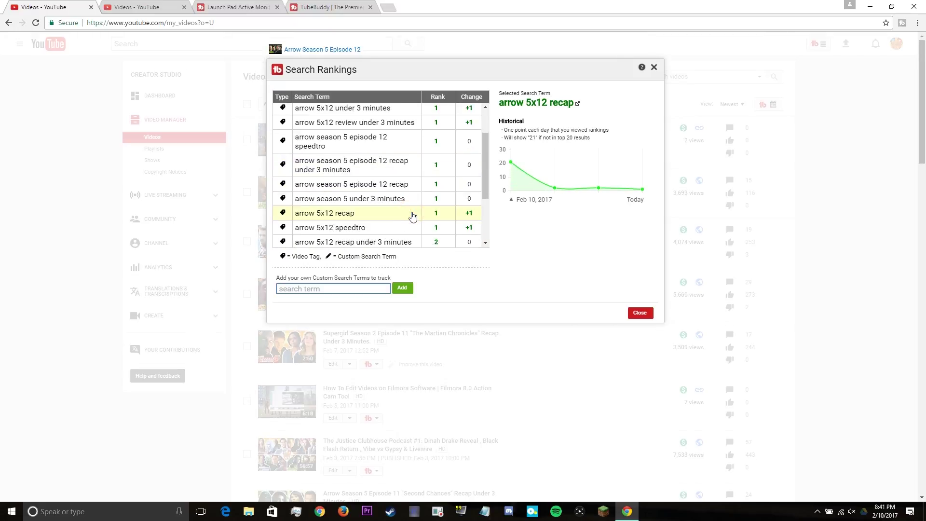
click(392, 202)
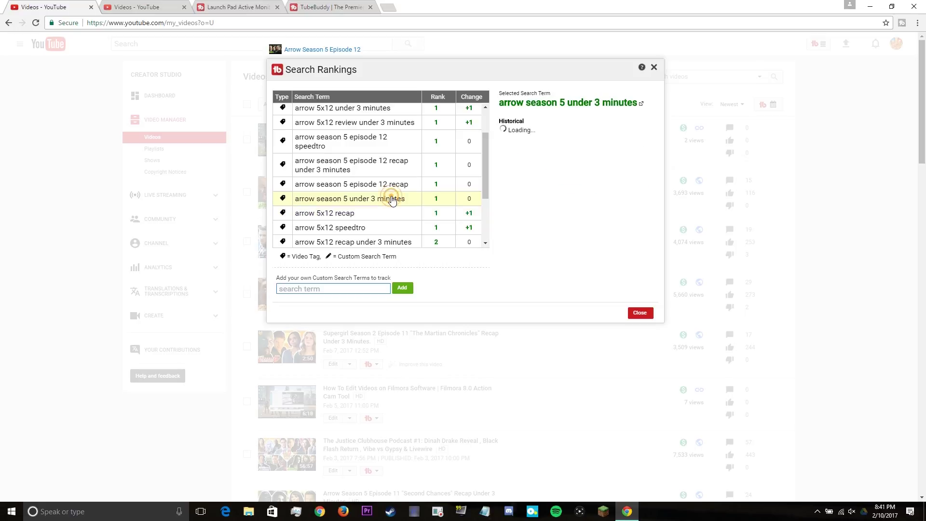
click(397, 172)
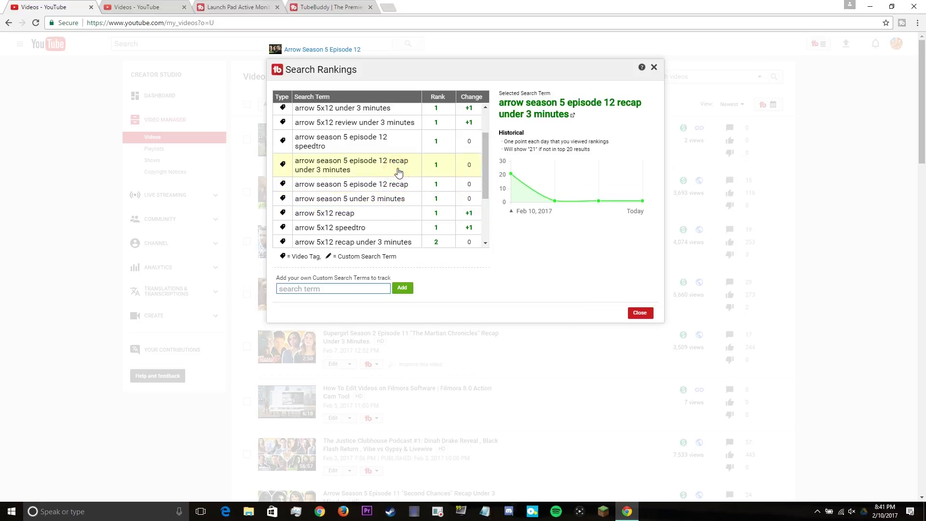
click(398, 152)
Close Search Rankings and add the suggested tag 'arrow' to the Bratva recap.
click(639, 312)
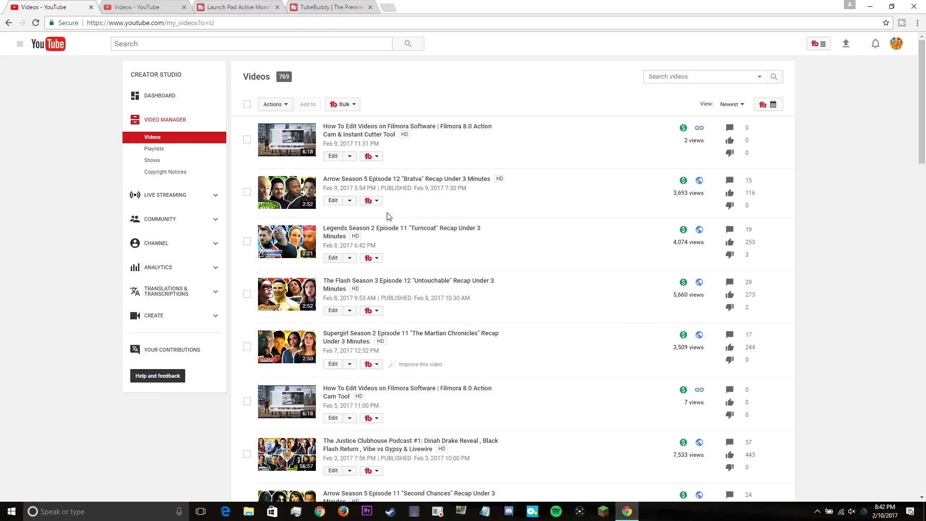
click(372, 201)
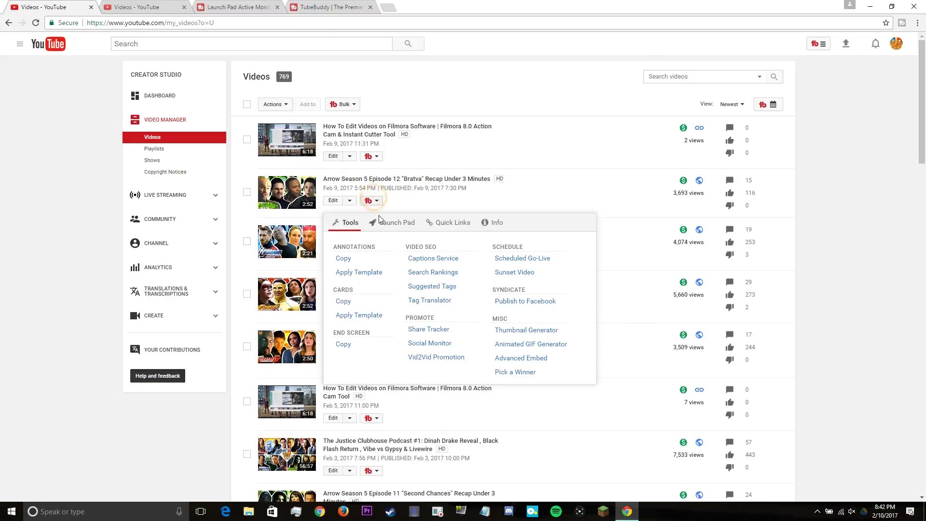
click(432, 287)
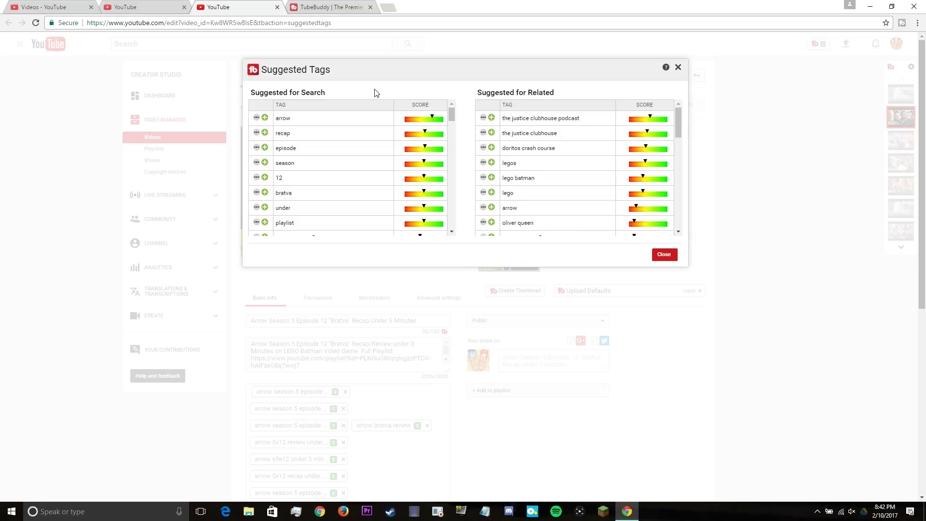
scroll(308, 162, down, 15)
scroll(309, 162, up, 15)
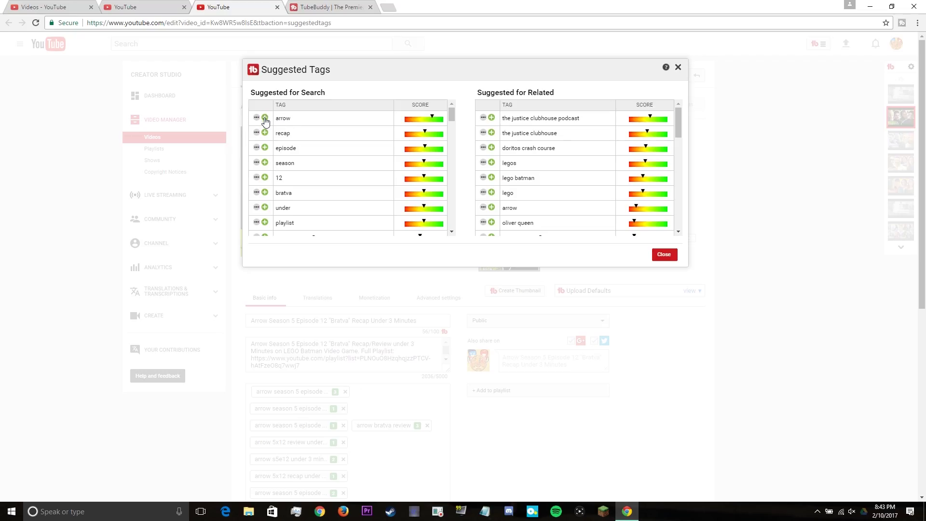
click(265, 118)
key(ctrl+w)
drag(407, 316, 436, 320)
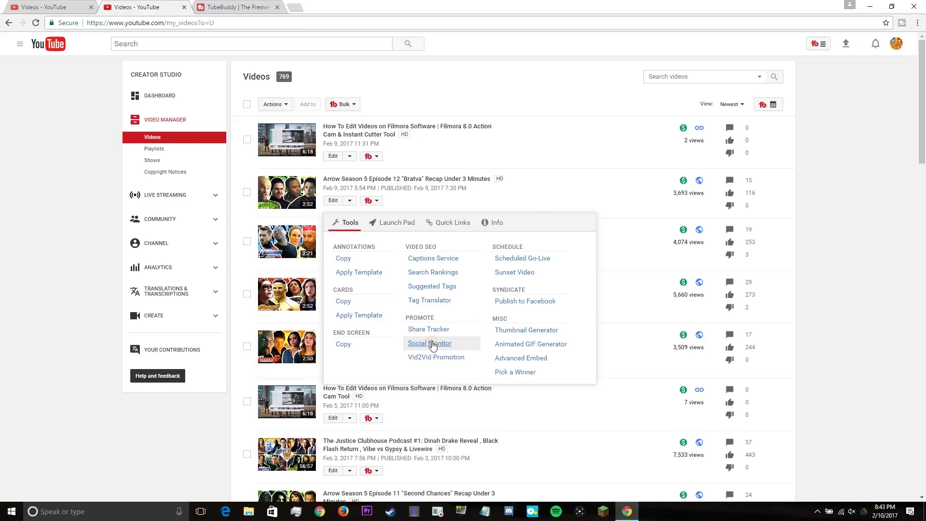
Check the Bratva recap's Reddit, Google+, Pinterest, Facebook and Twitter mentions in Social Monitor.
click(317, 398)
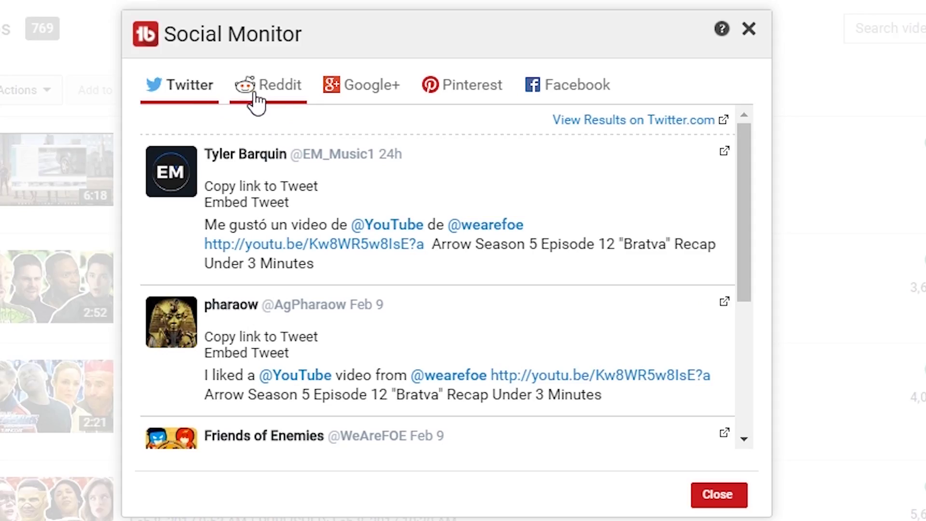
click(257, 99)
click(359, 101)
click(457, 106)
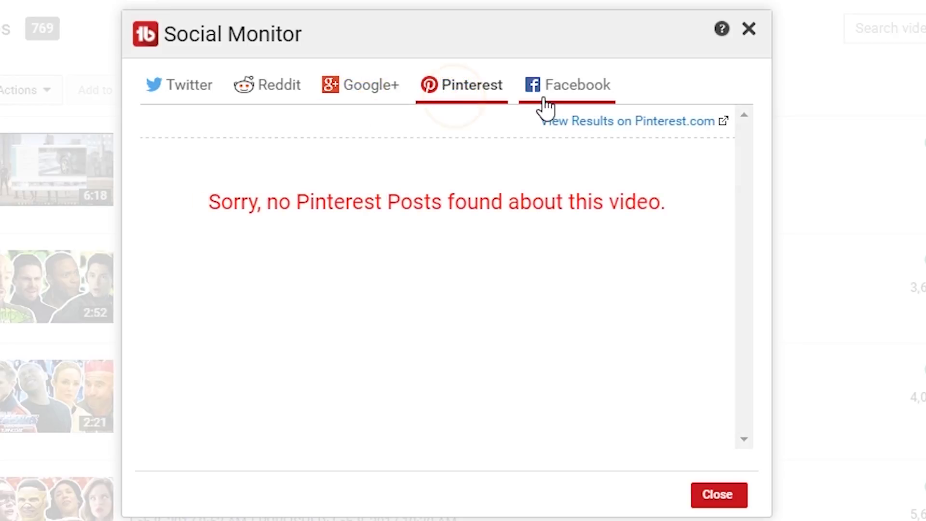
click(544, 86)
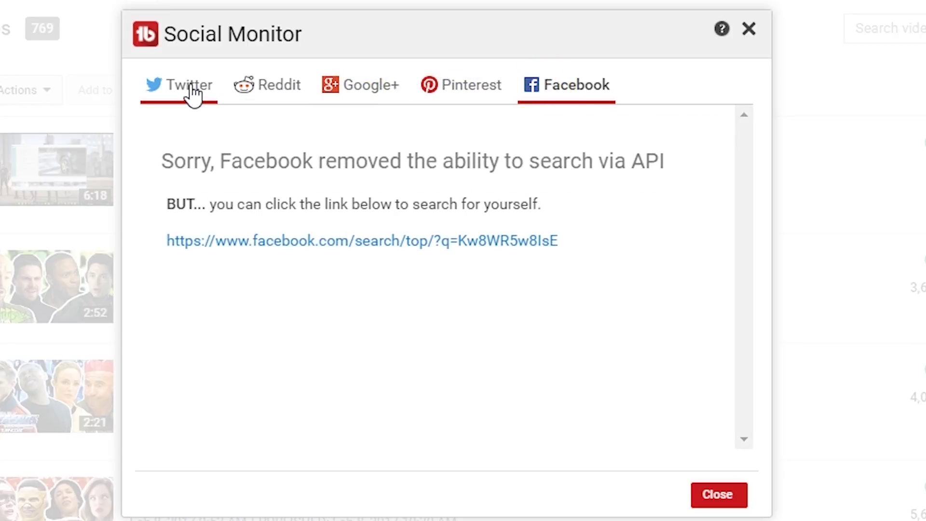
click(176, 91)
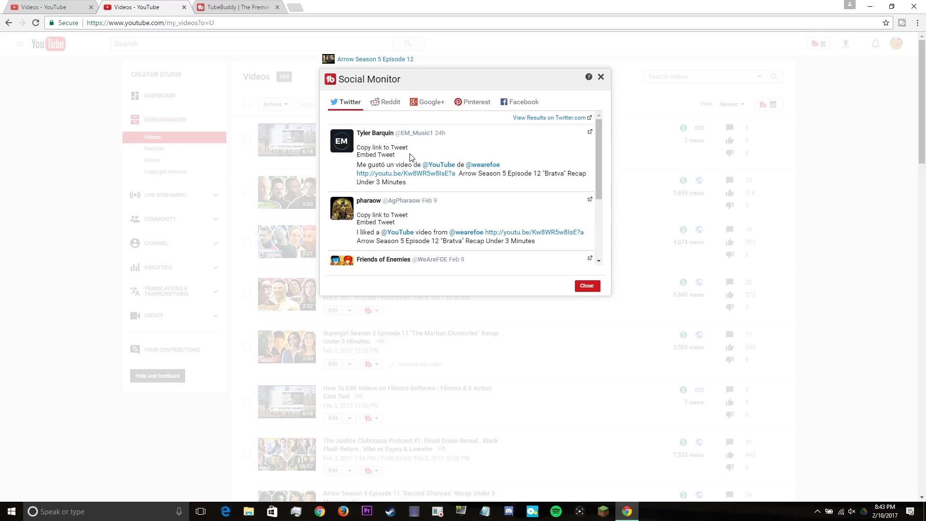
Scroll through the tweets sharing the Bratva recap.
scroll(410, 157, down, 3)
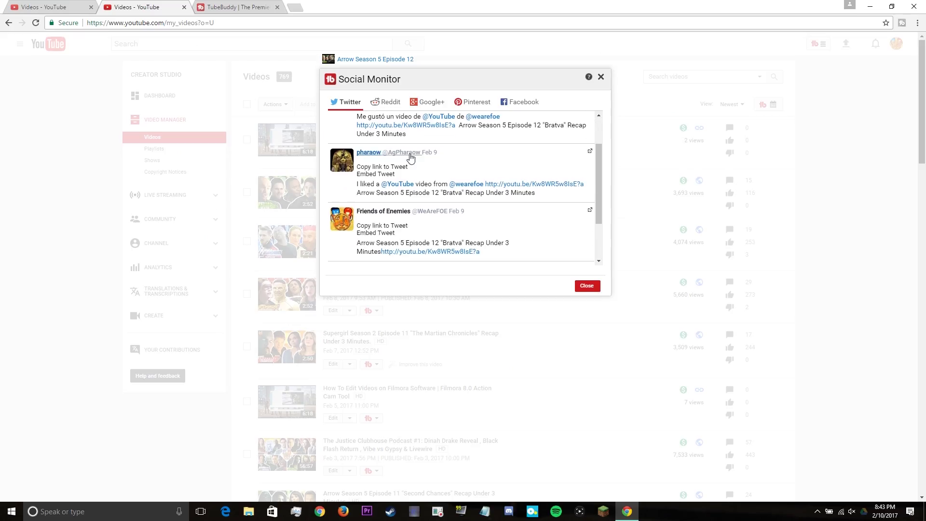
scroll(411, 158, up, 3)
scroll(410, 157, up, 1)
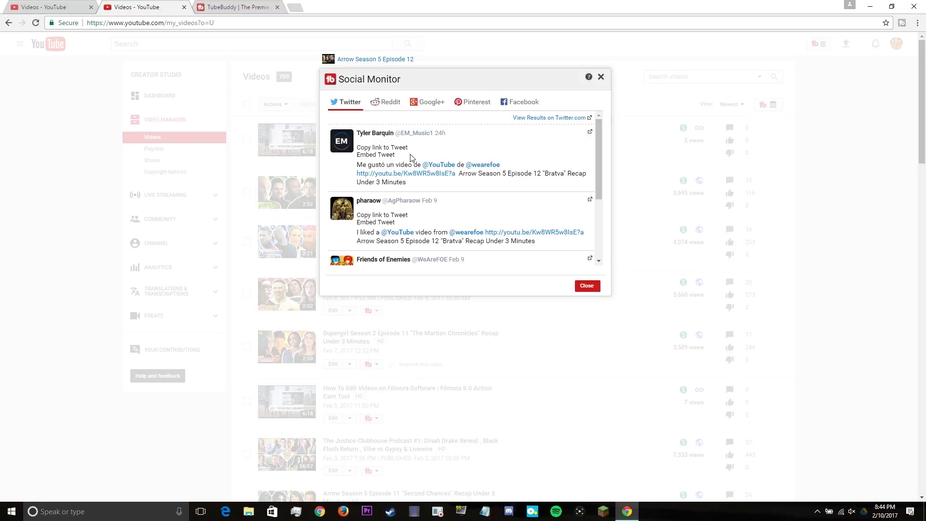
scroll(410, 158, down, 3)
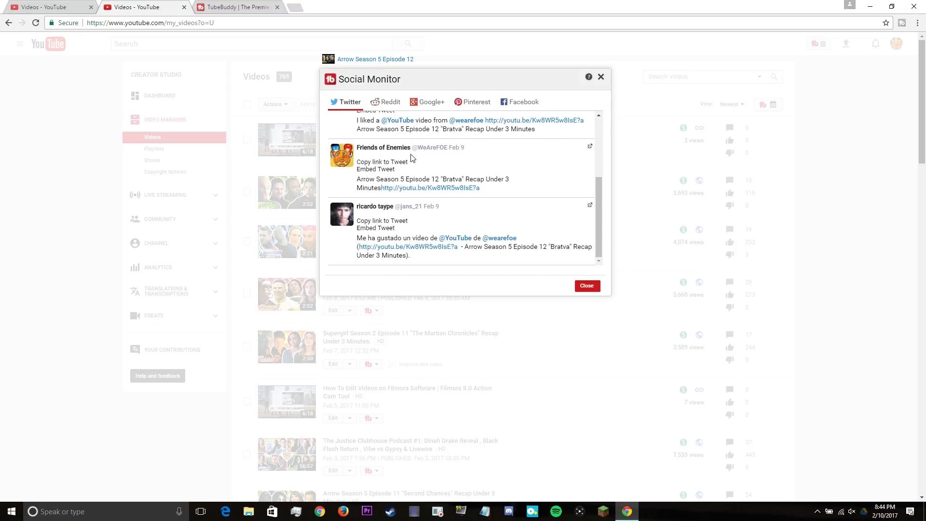
scroll(411, 157, up, 3)
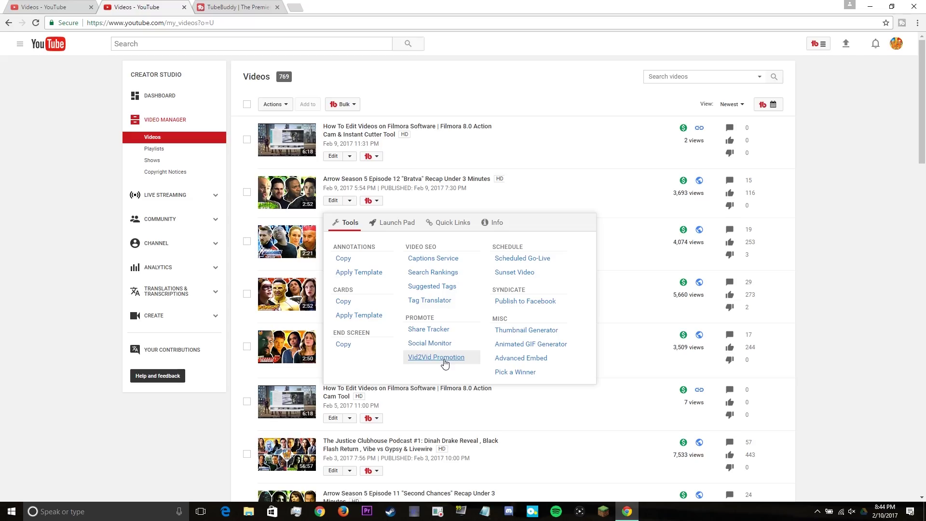
Start a Vid2Vid Promotion keeping both featured-video and description methods, accepting the featured message.
click(441, 357)
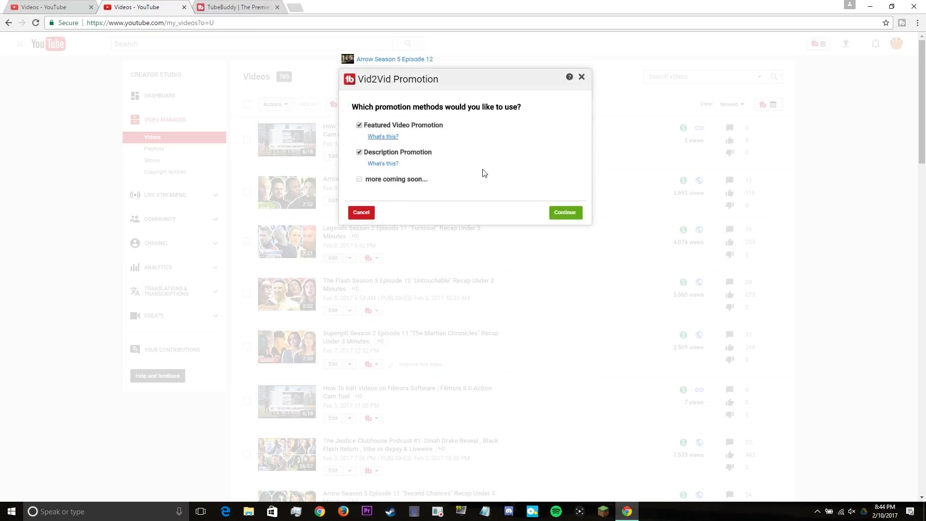
click(554, 212)
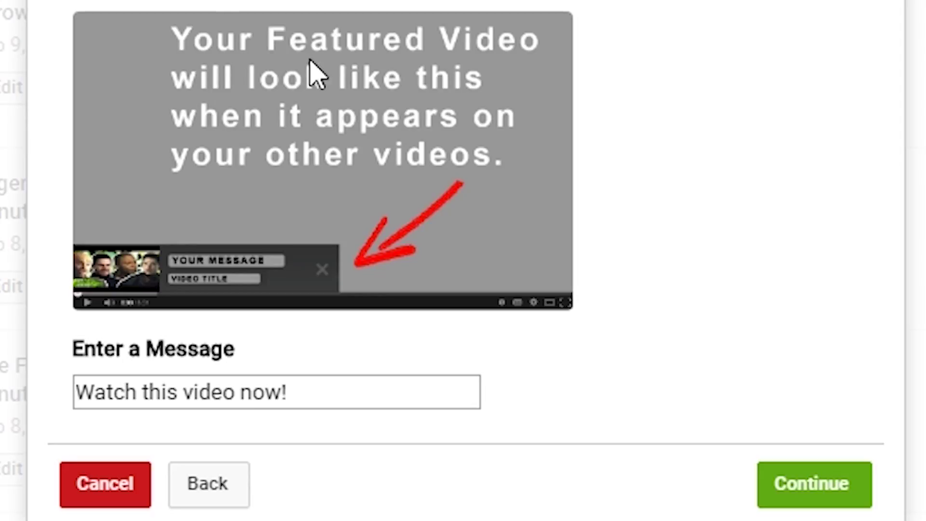
click(815, 484)
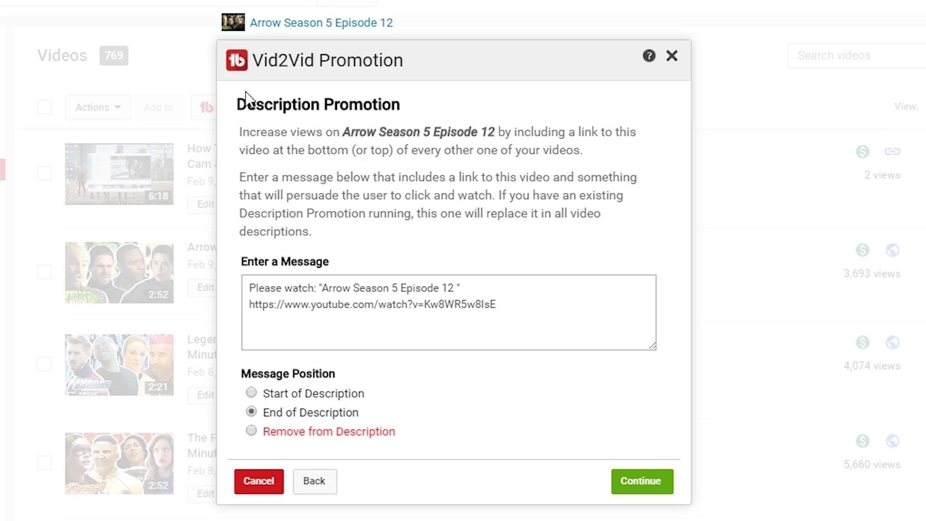
Place the promo message at the end of descriptions and start both promotions.
drag(235, 98, 436, 121)
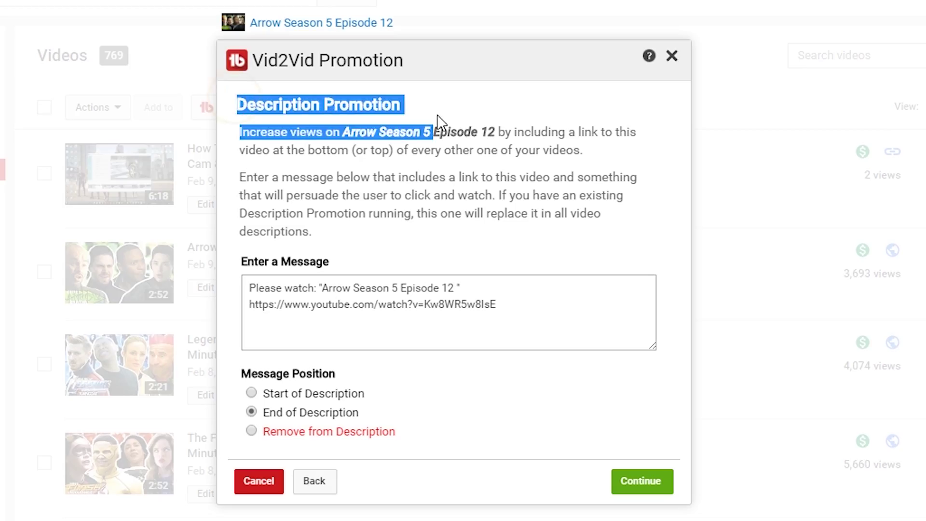
click(372, 175)
click(251, 392)
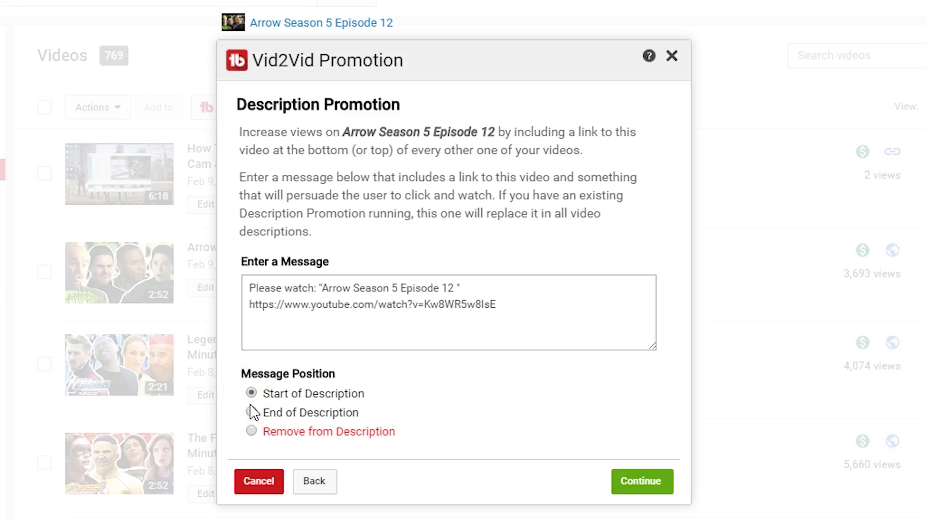
click(251, 412)
click(628, 488)
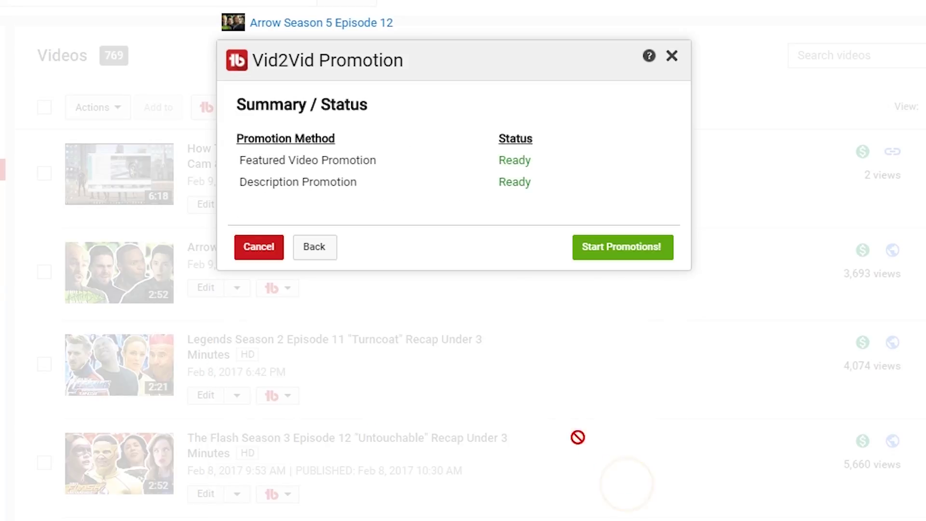
click(622, 250)
click(820, 43)
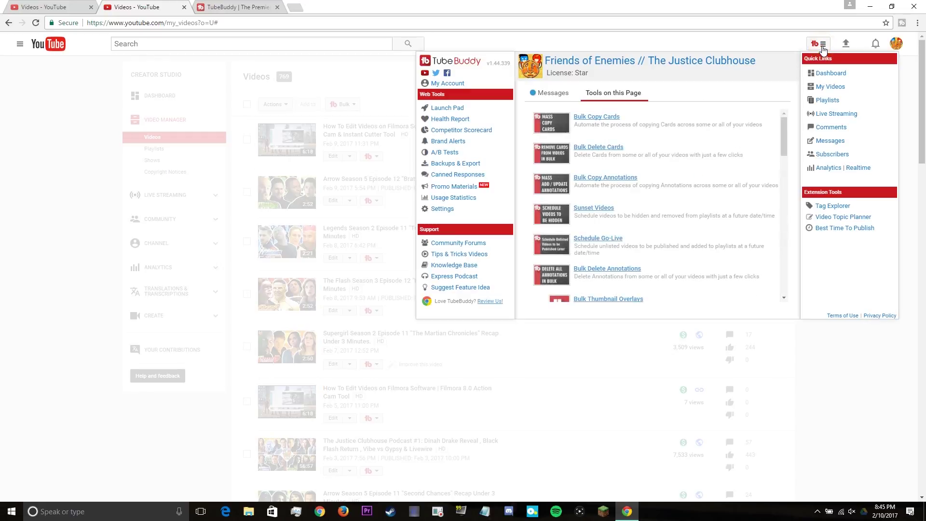